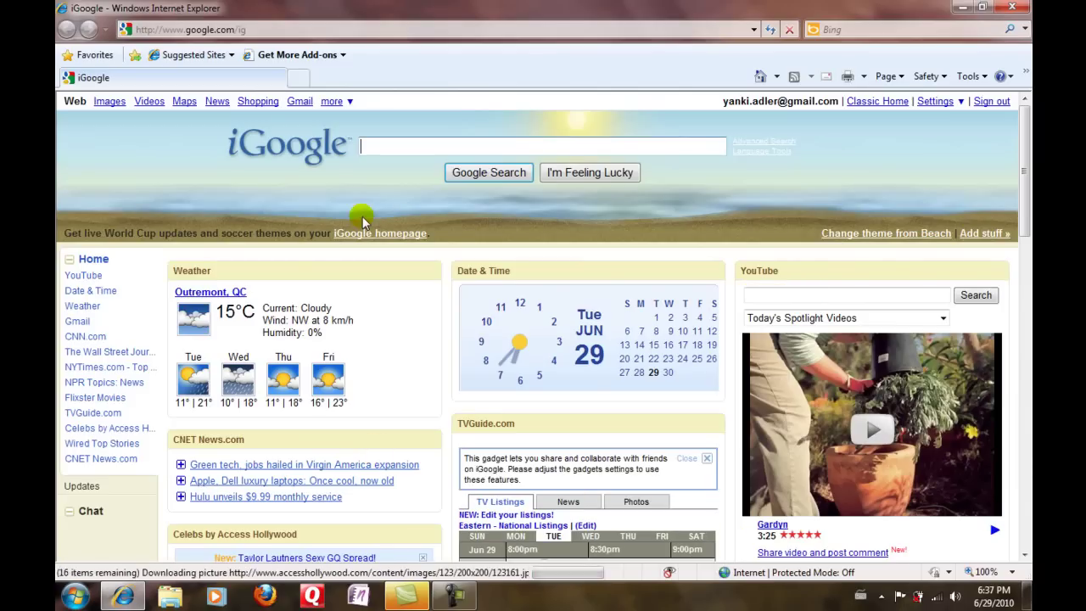
- In a new tab, search for 'ebay' and open the official eBay site
left_click(298, 77)
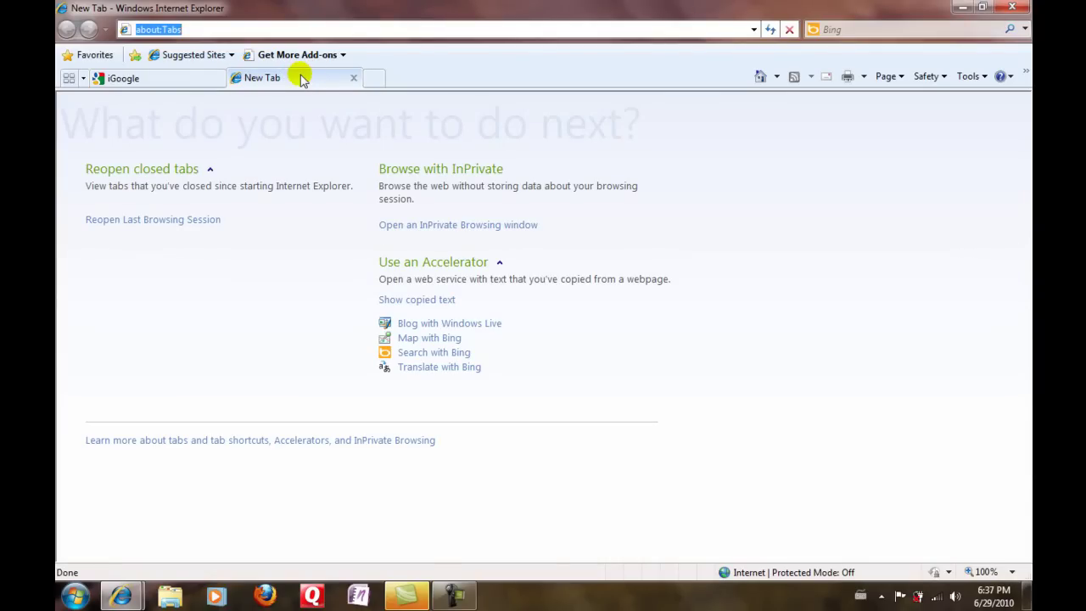
left_click(759, 77)
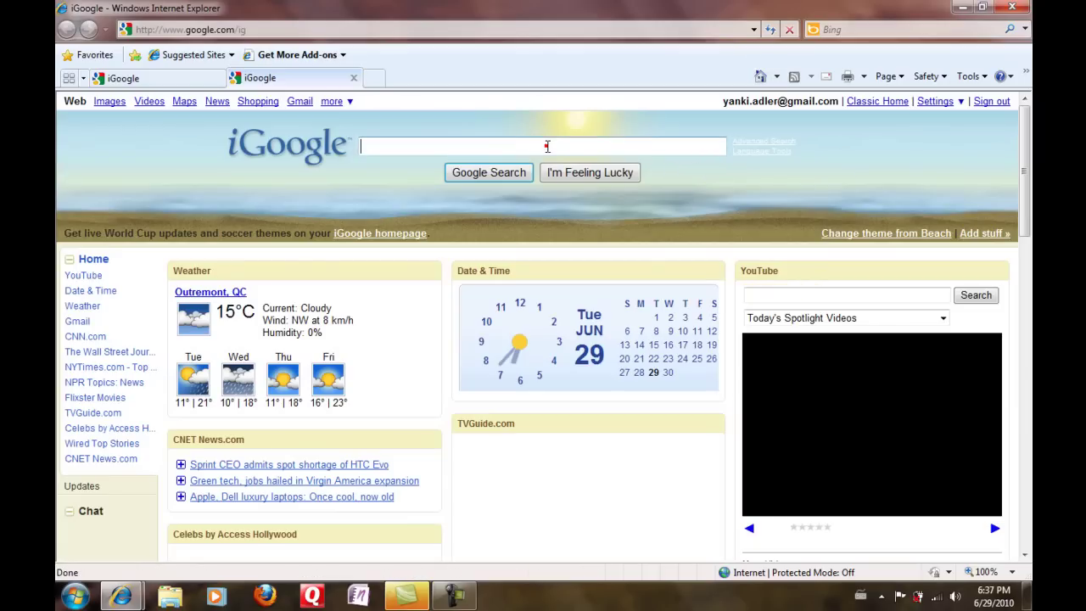
type("ebay")
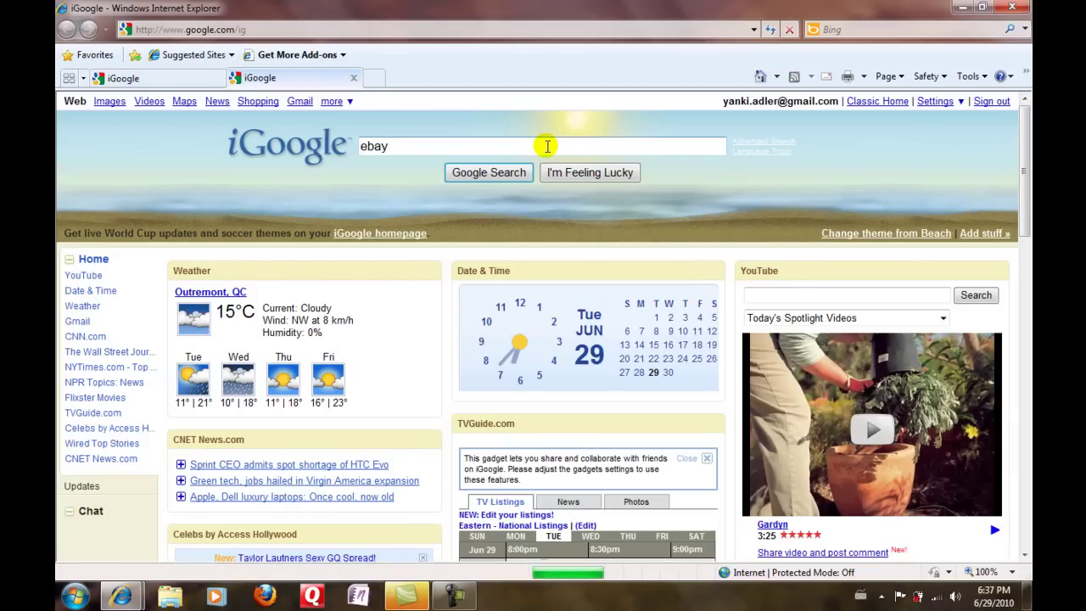
key("Return")
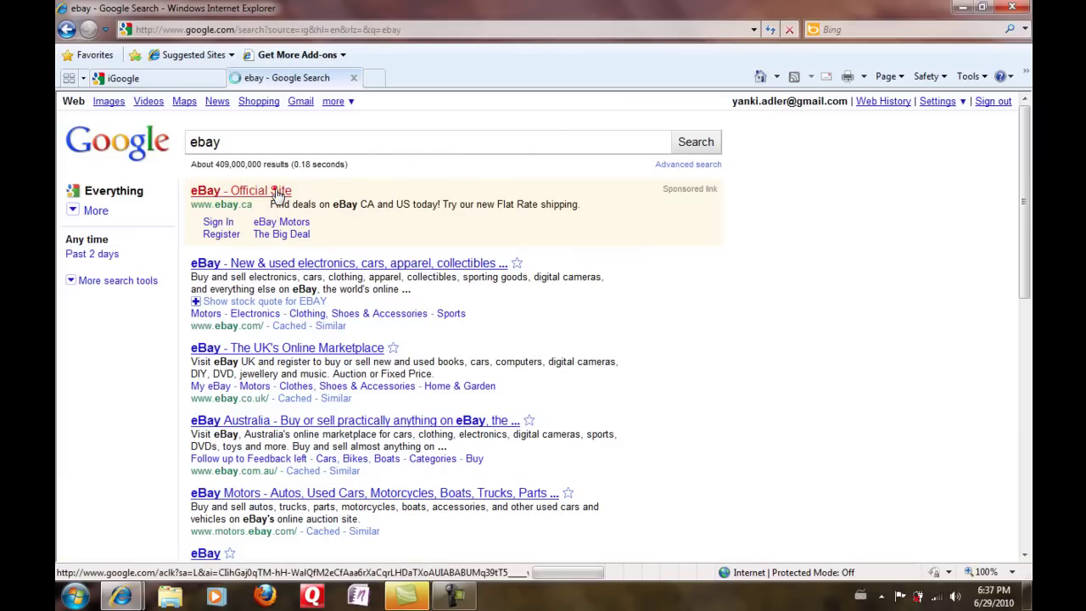
left_click(274, 190)
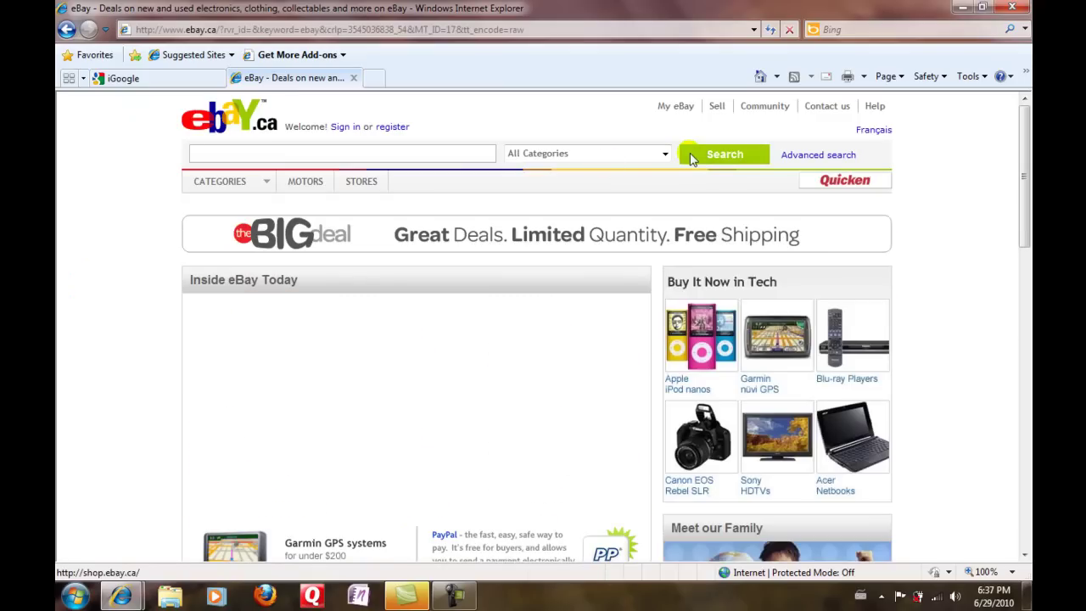
- Add the eBay page to the home page tabs alongside iGoogle
left_click(776, 78)
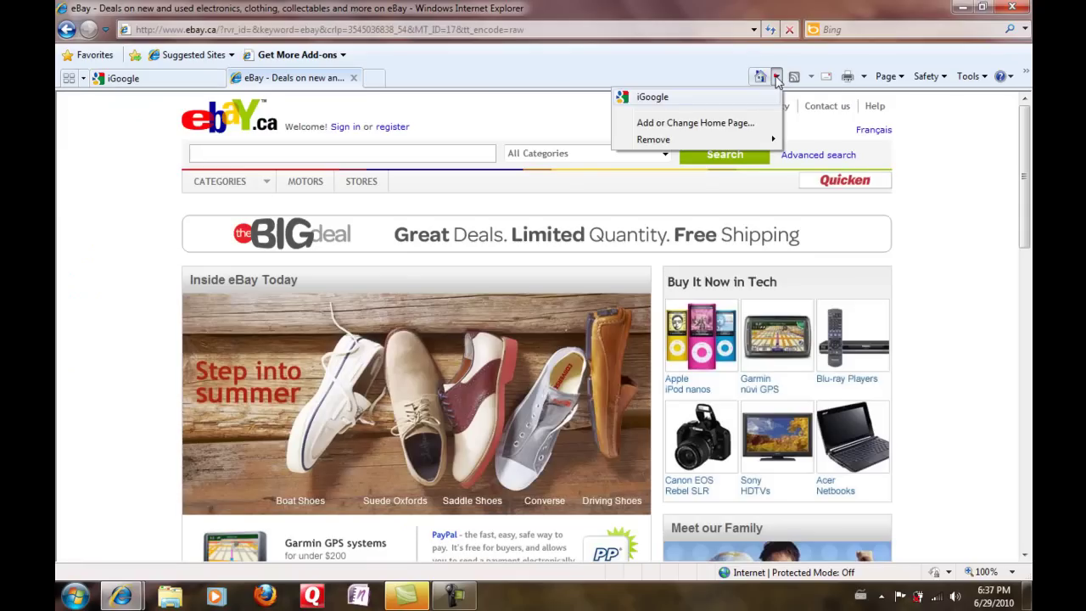
left_click(756, 123)
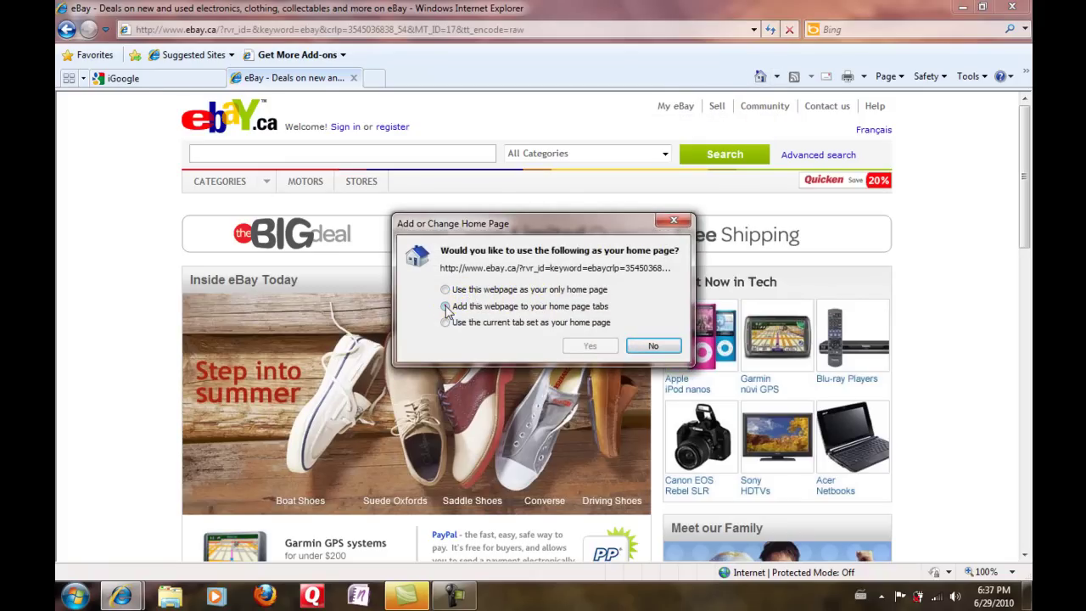
left_click(445, 307)
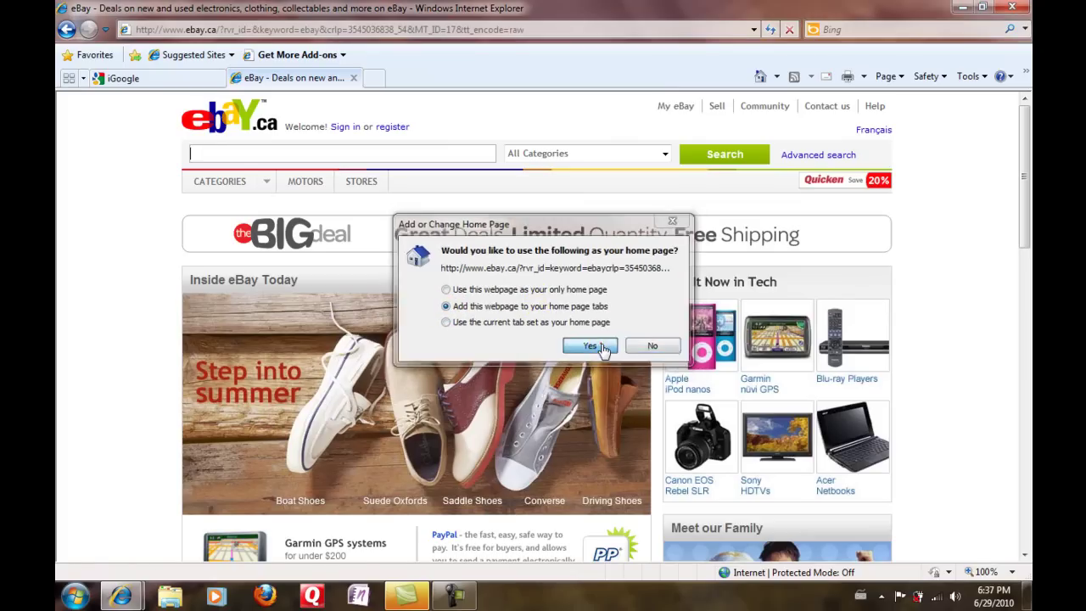
left_click(599, 347)
left_click(376, 78)
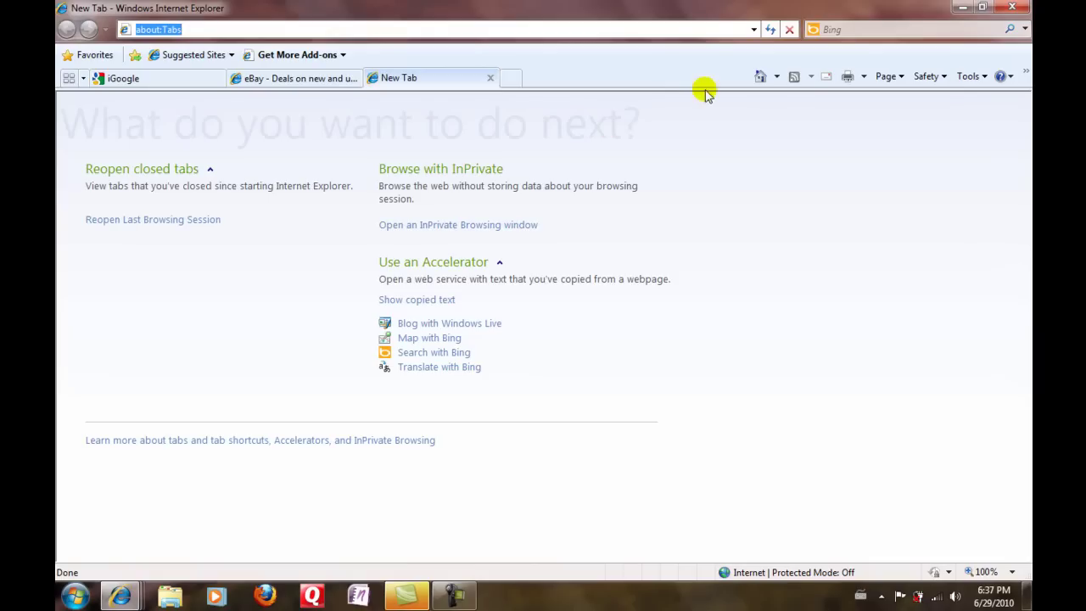
- Check the current home pages, then search Google for 'bbc' and open the BBC homepage
left_click(777, 76)
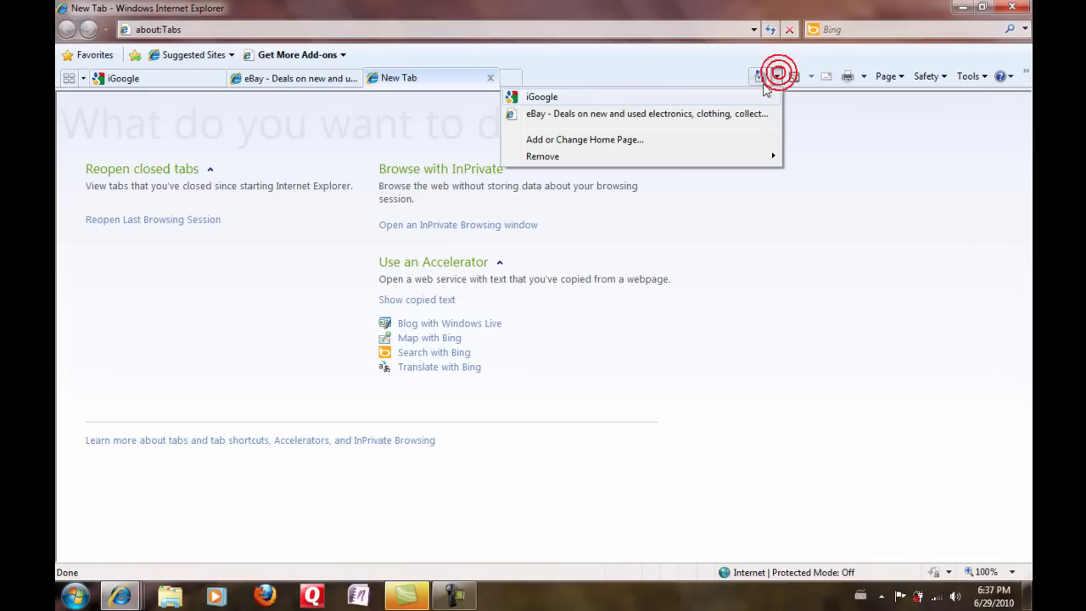
left_click(671, 62)
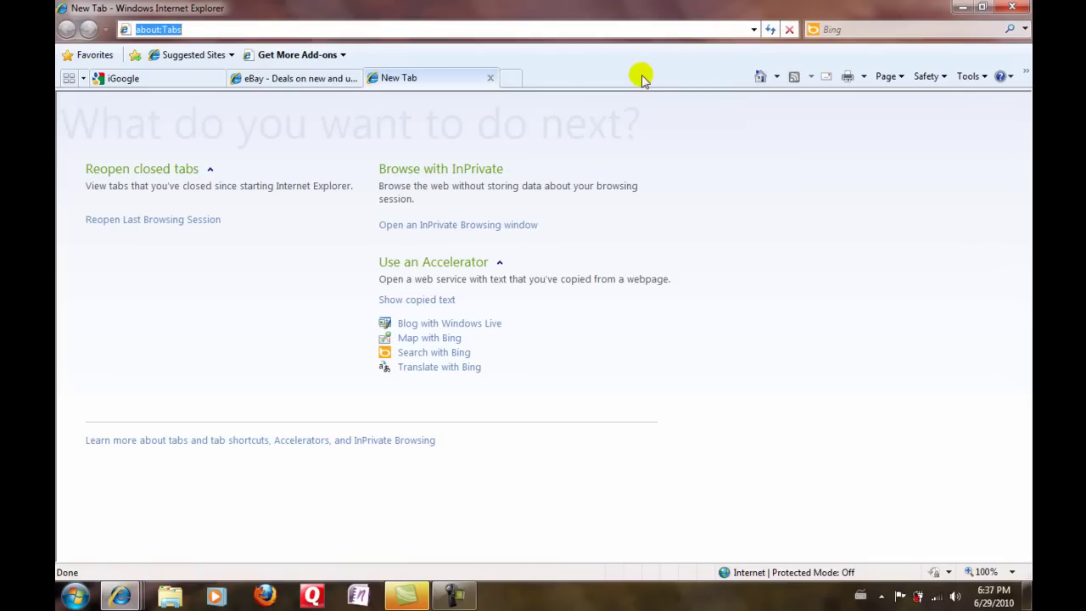
left_click(760, 76)
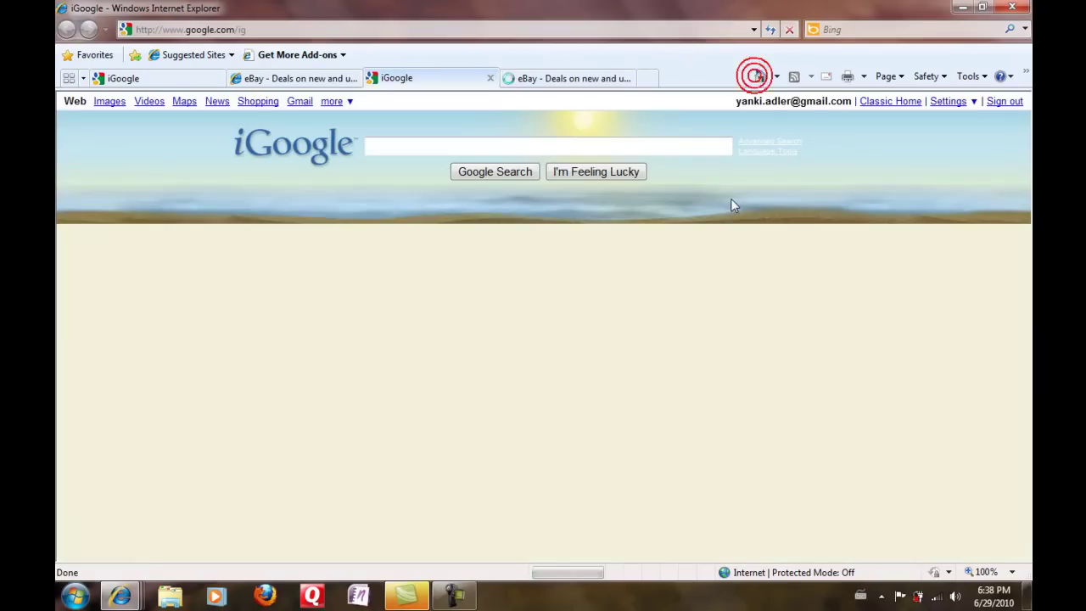
type("bbc")
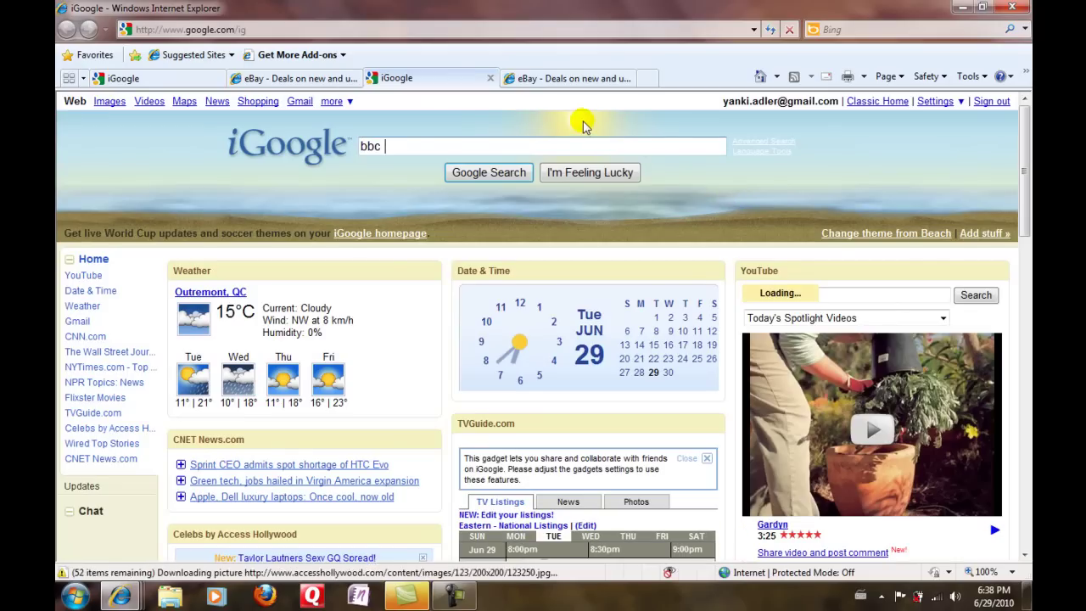
key("BackSpace")
key("BackSpace")
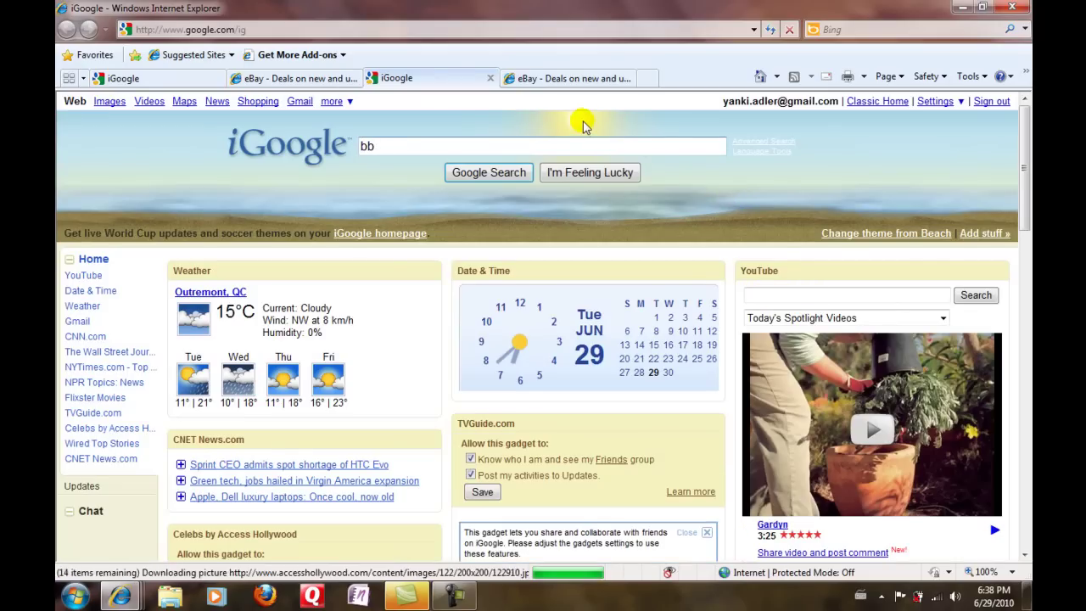
key("Return")
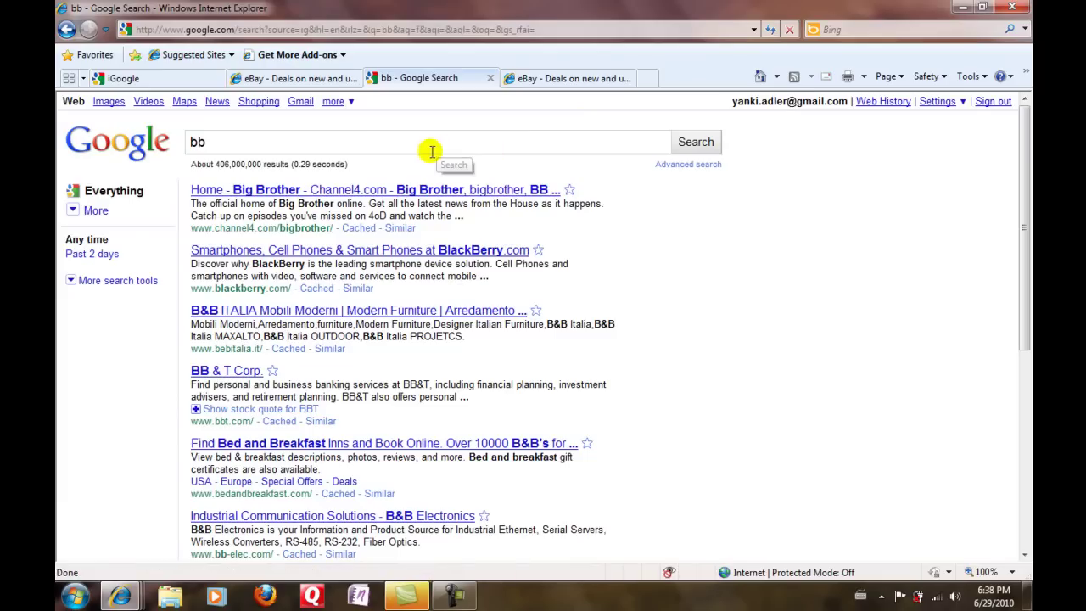
left_click(348, 140)
type("c")
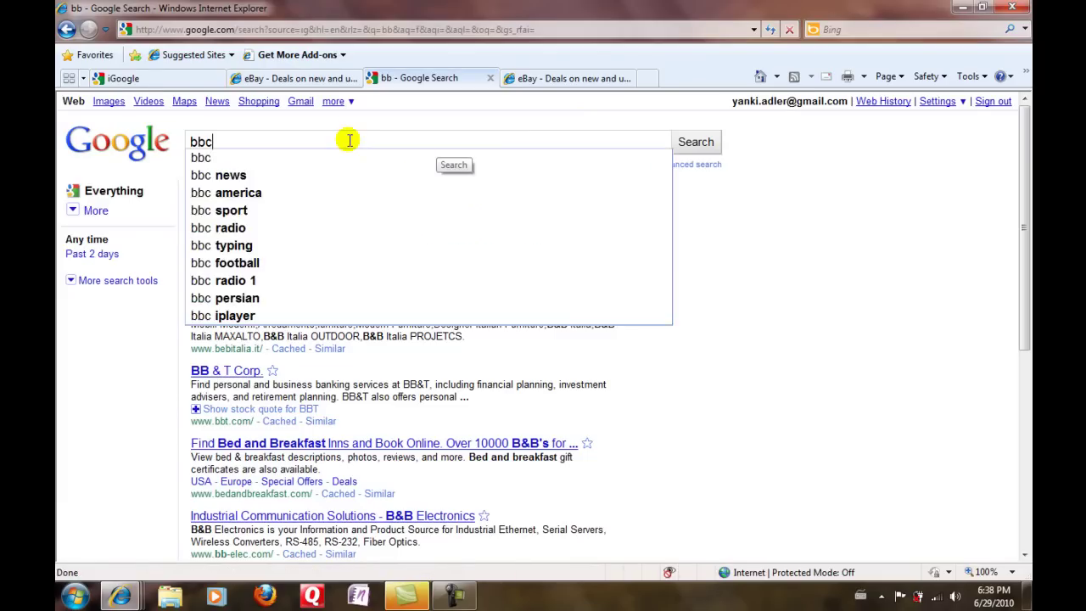
key("Return")
left_click(258, 191)
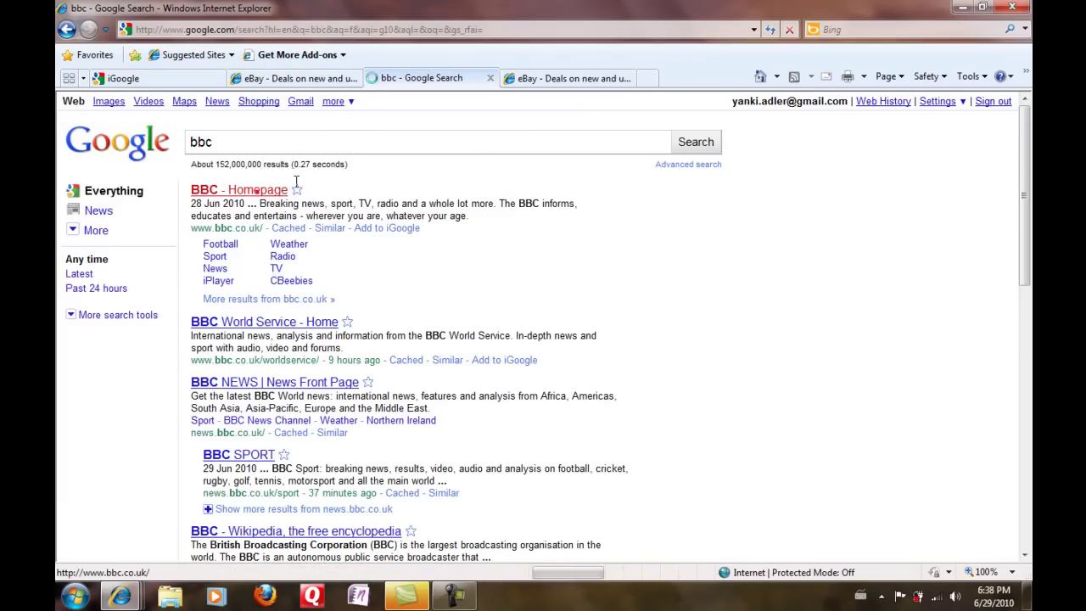
- Close the duplicate eBay tab and add the BBC homepage to the home page tabs
left_click(591, 81)
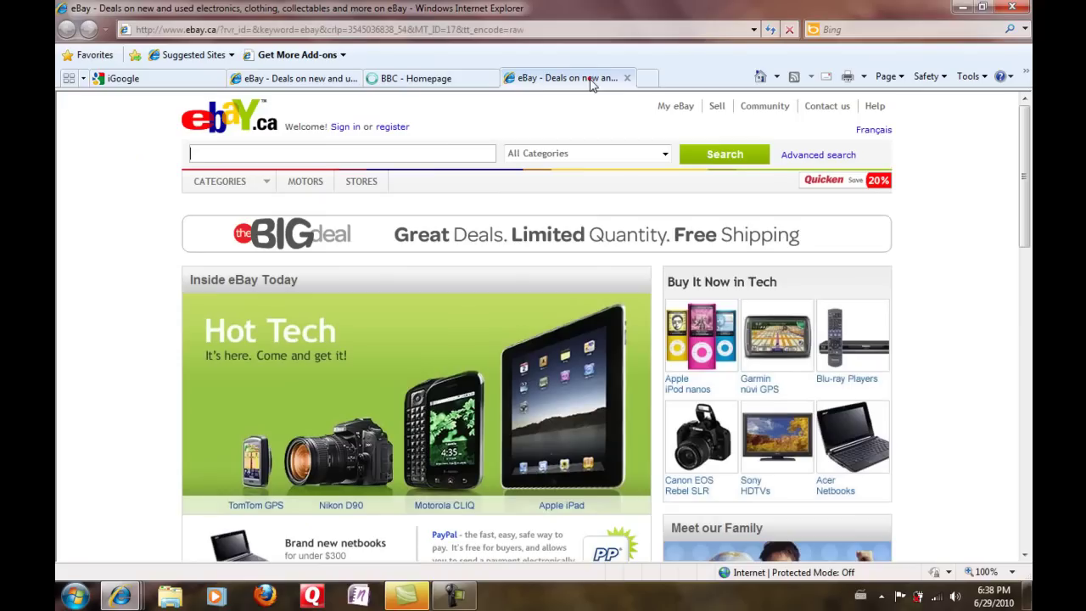
left_click(626, 77)
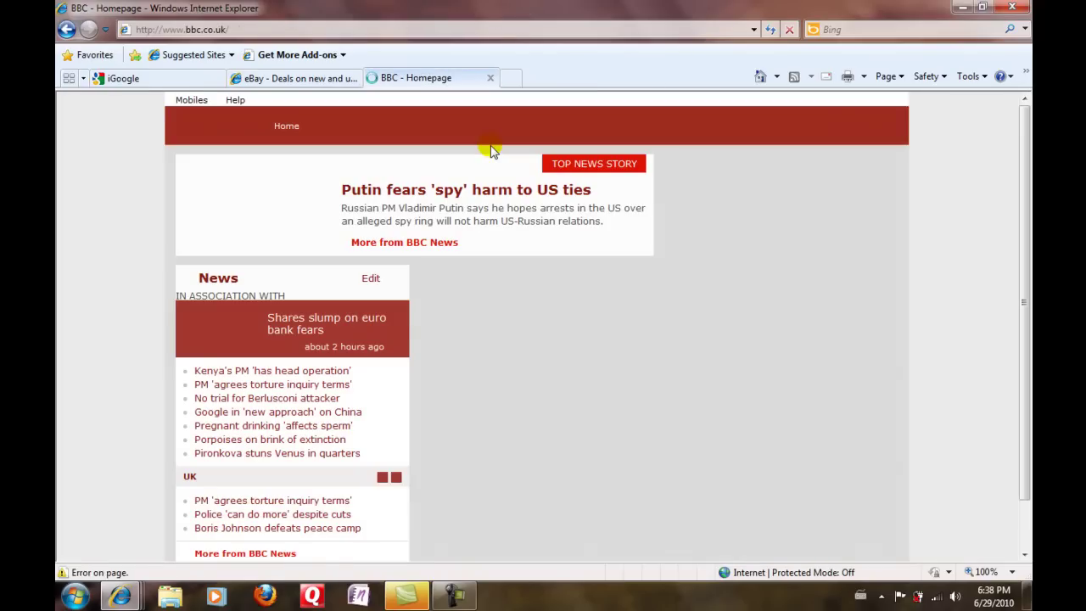
left_click(777, 76)
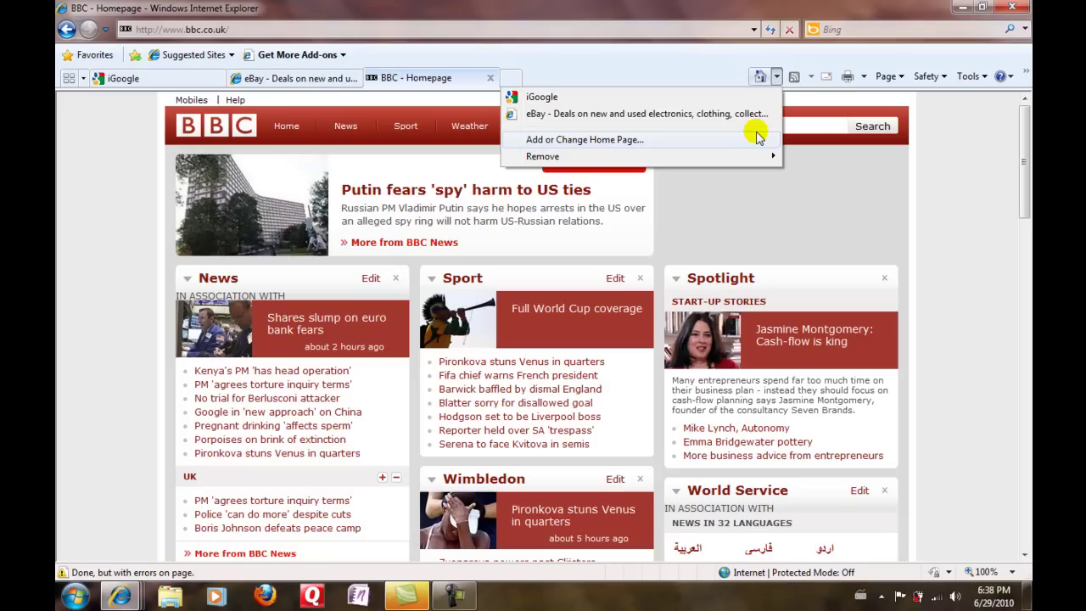
left_click(758, 138)
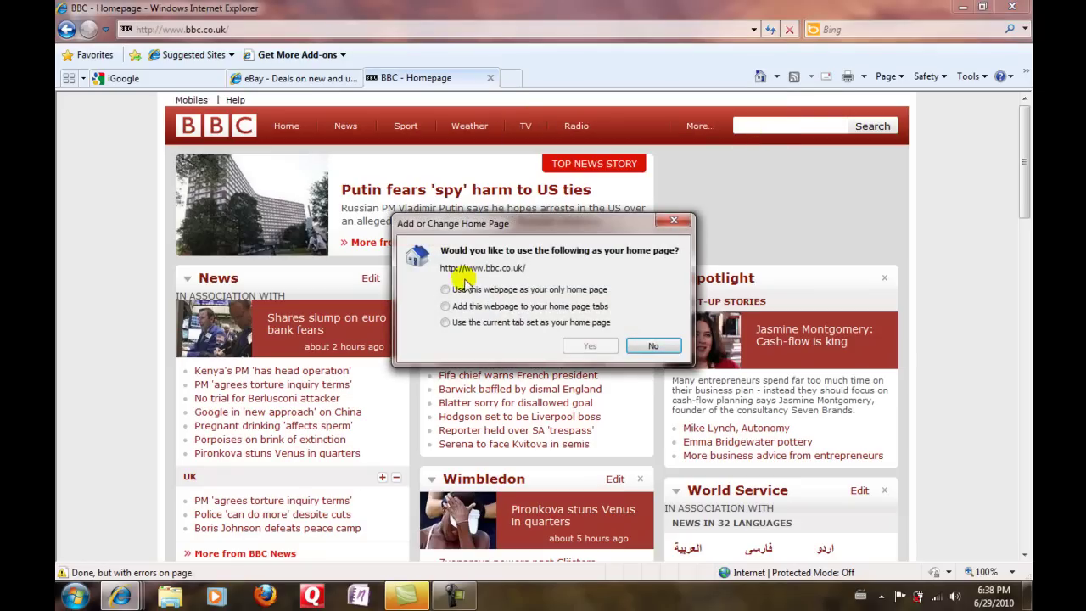
left_click(445, 306)
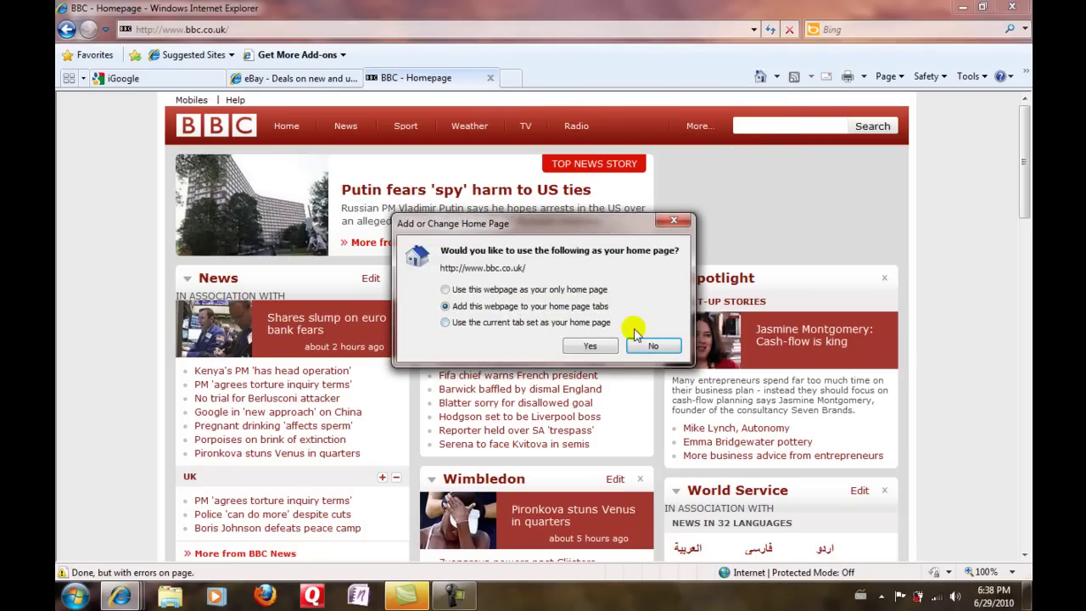
left_click(604, 345)
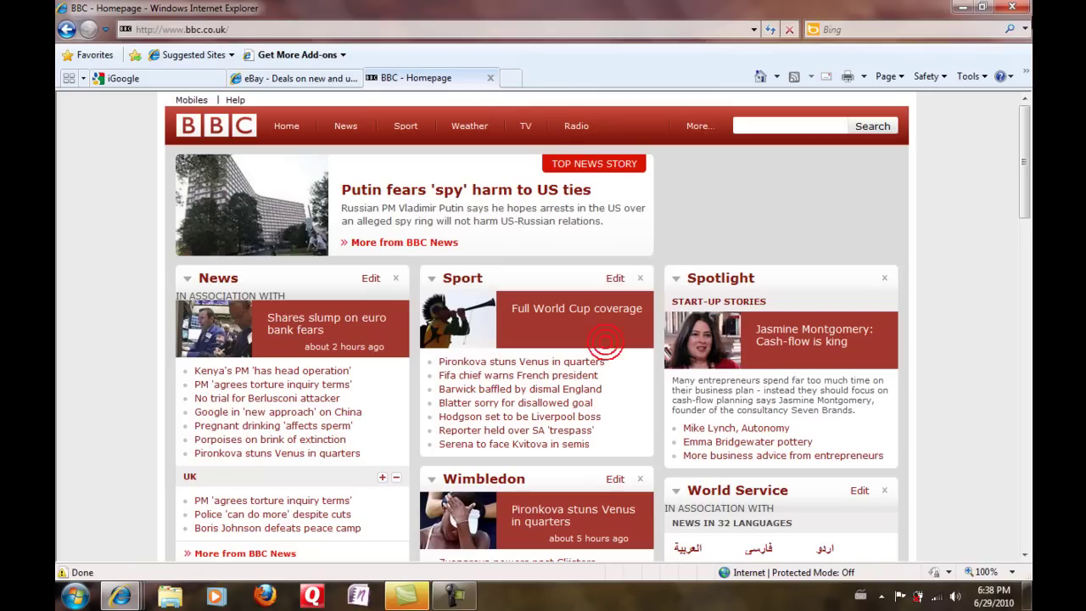
- Close all tabs, relaunch the browser, and check the eBay and BBC home page tabs
left_click(1012, 6)
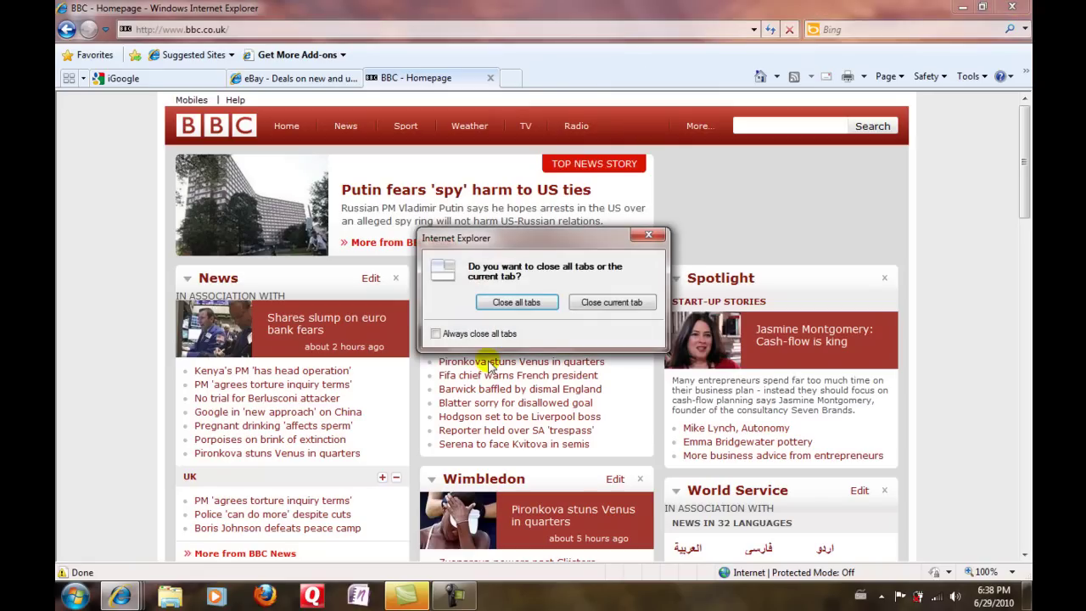
left_click(518, 302)
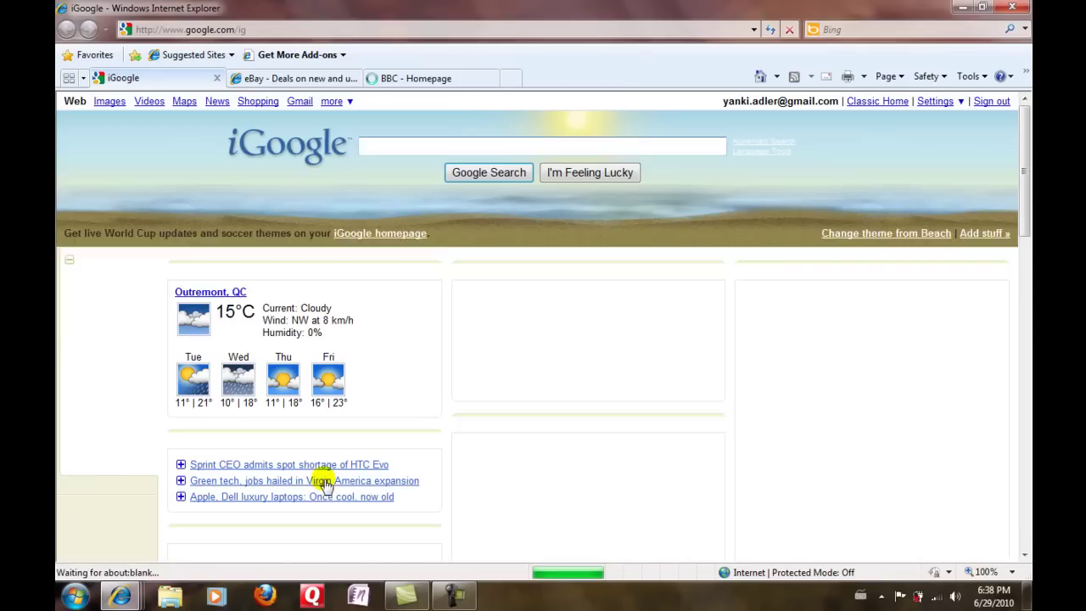
left_click(302, 79)
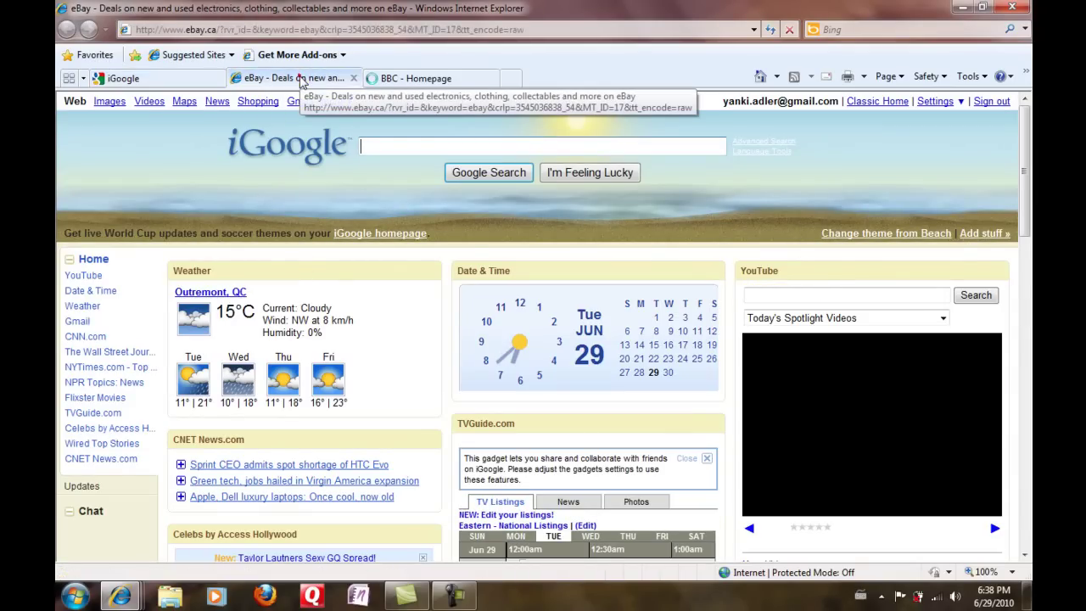
left_click(397, 79)
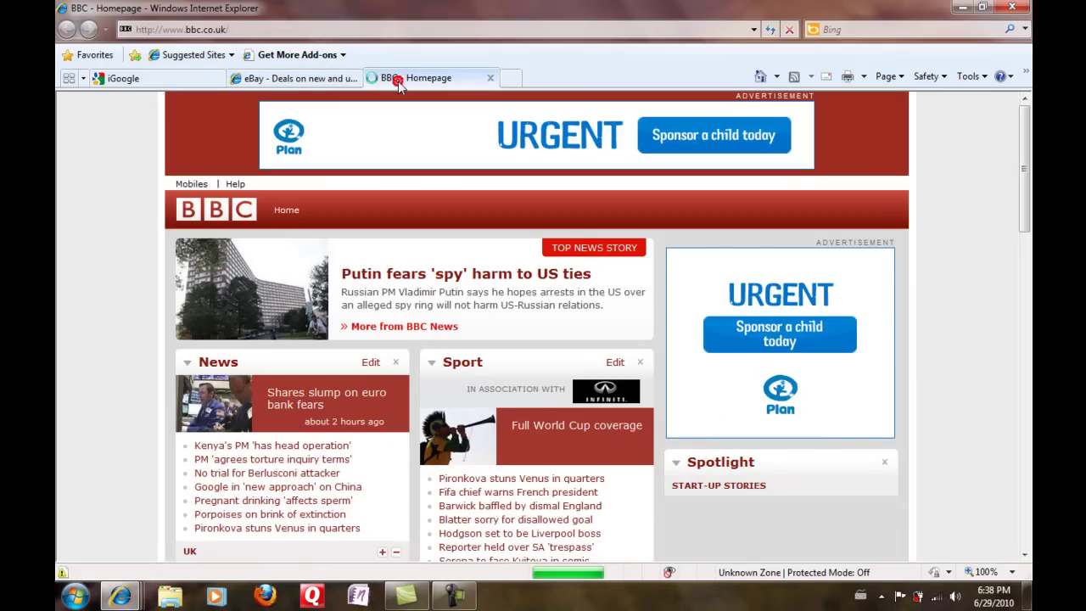
- Remove 'BBC - Homepage' from the home pages and confirm the deletion
left_click(776, 77)
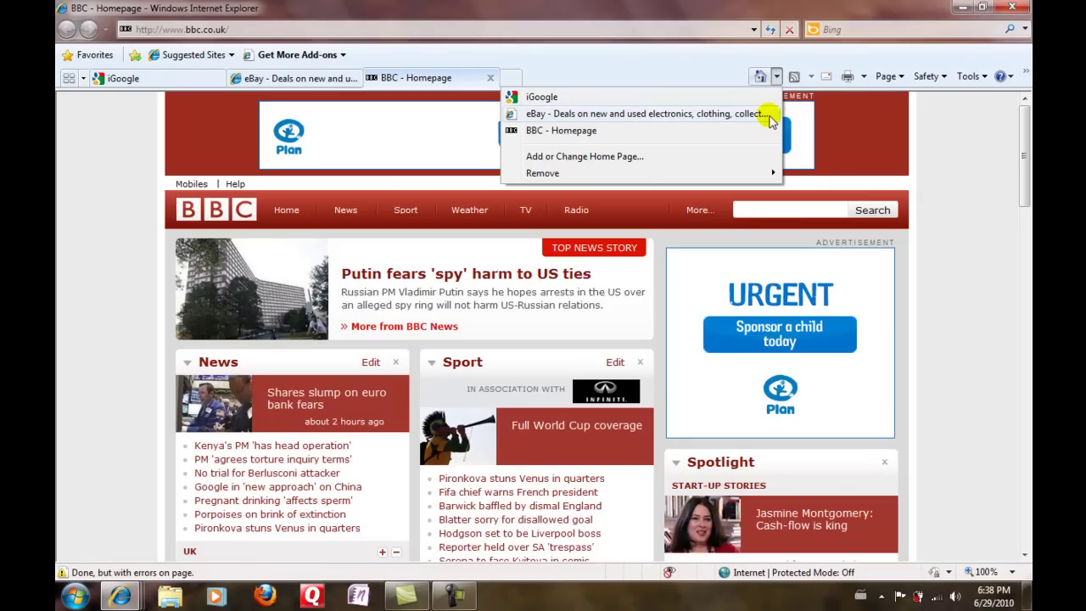
mouse_move(735, 171)
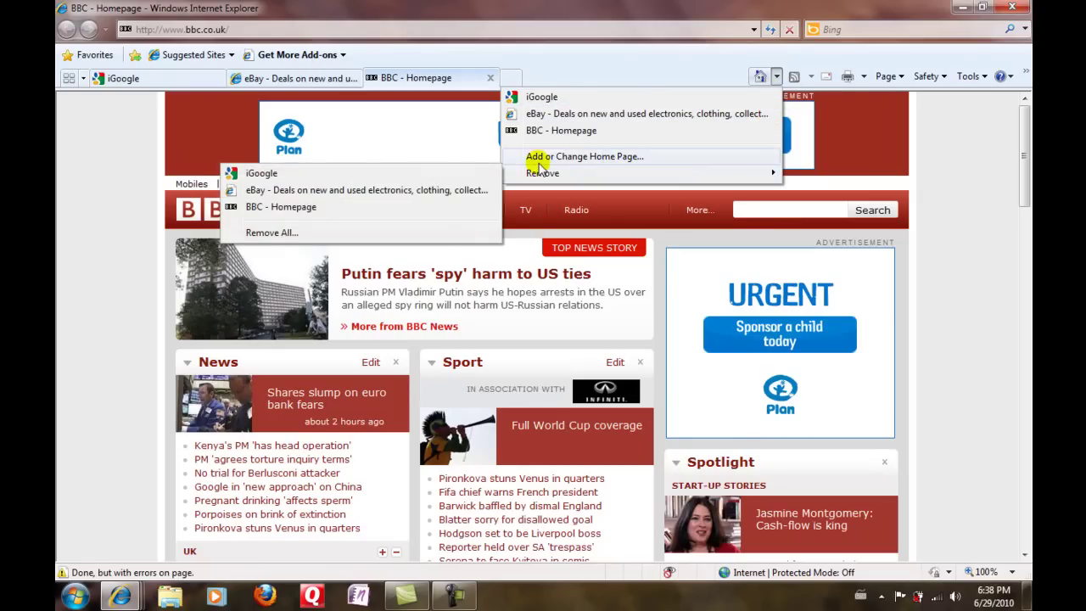
left_click(437, 207)
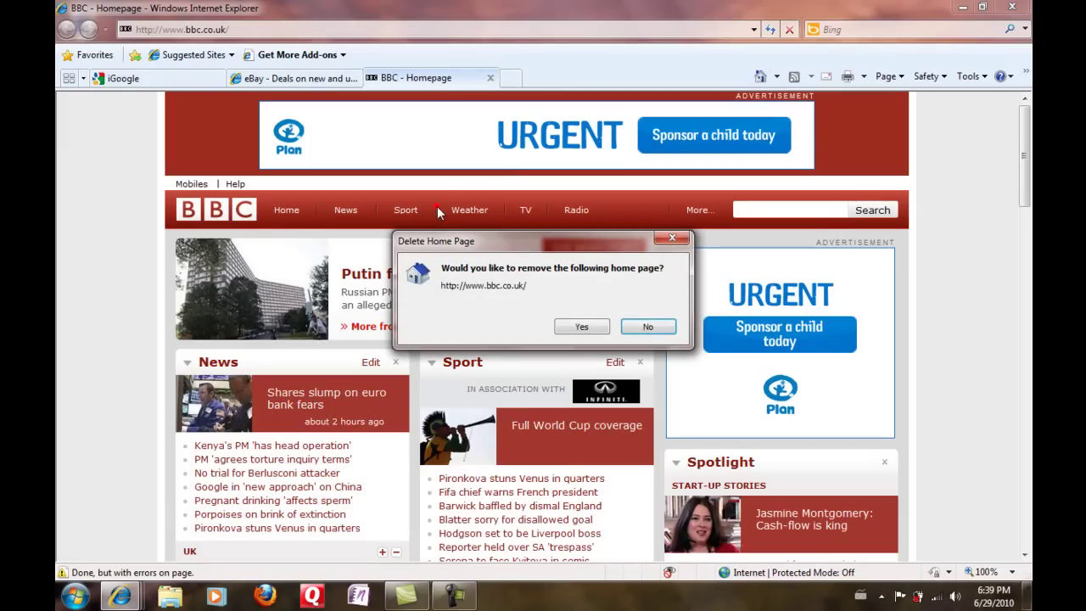
left_click(588, 330)
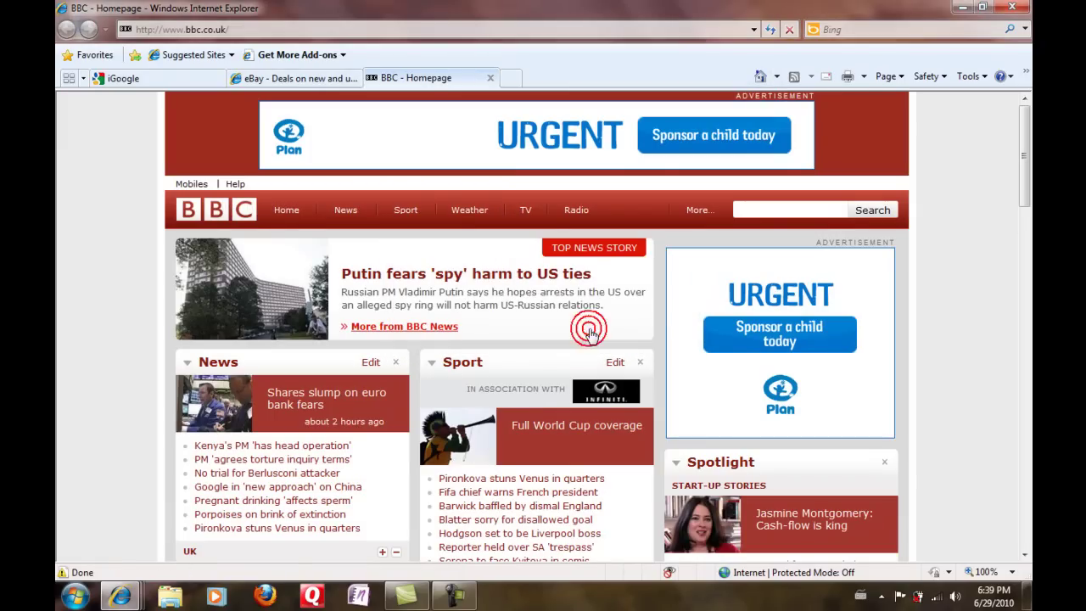
- Close all tabs, relaunch to verify only iGoogle and eBay load, then close all tabs again
left_click(1011, 7)
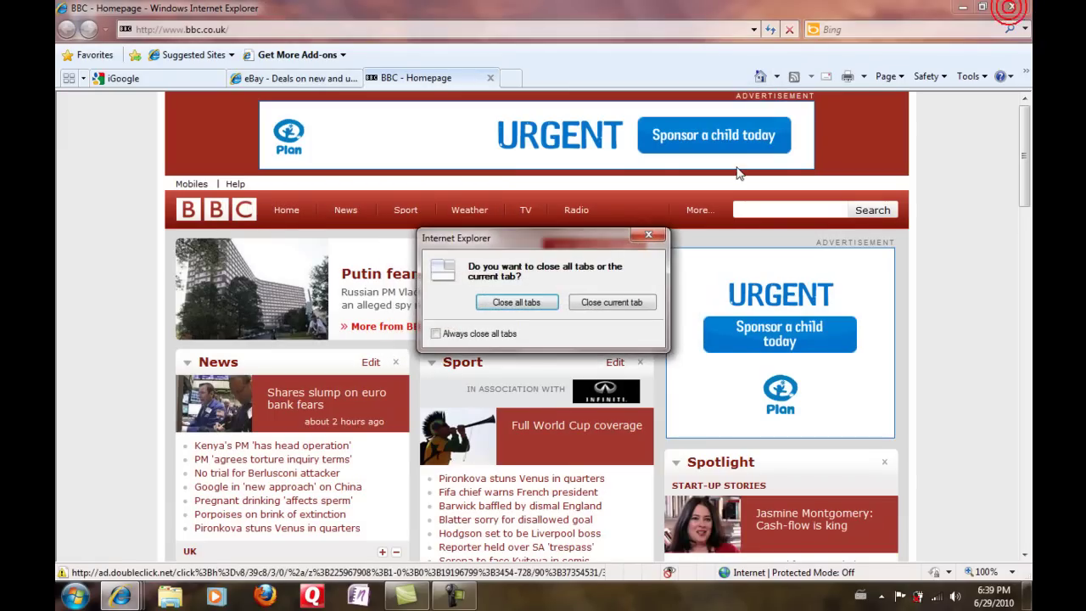
left_click(505, 302)
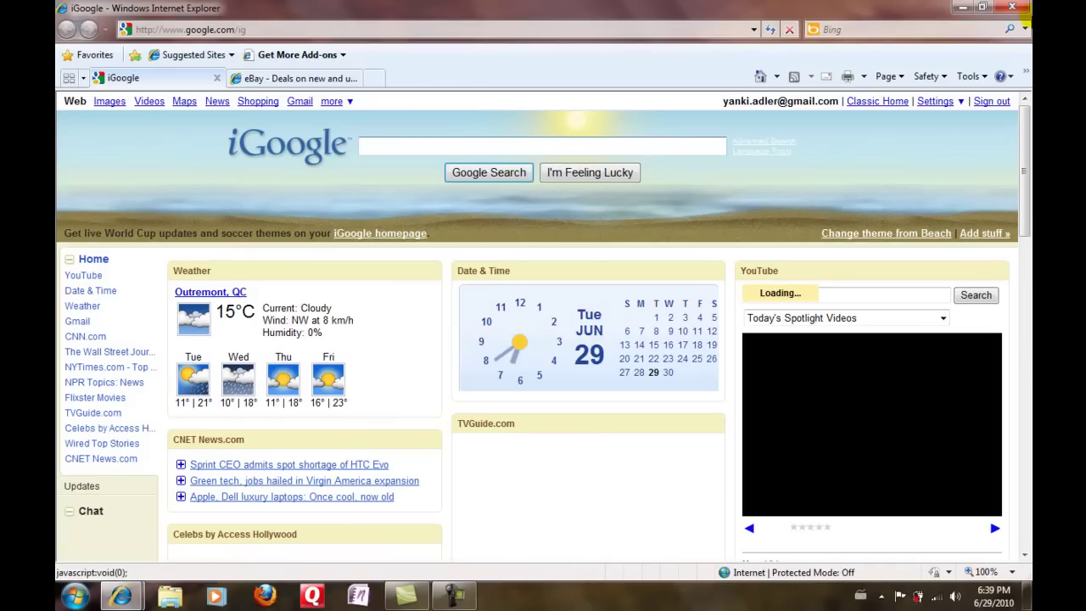
left_click(1022, 7)
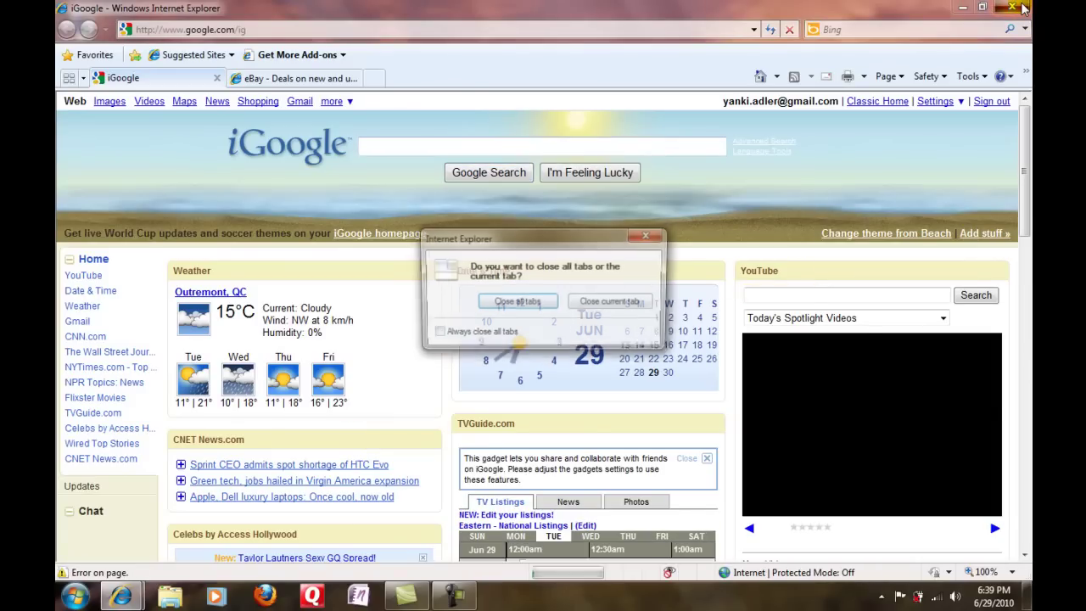
left_click(516, 302)
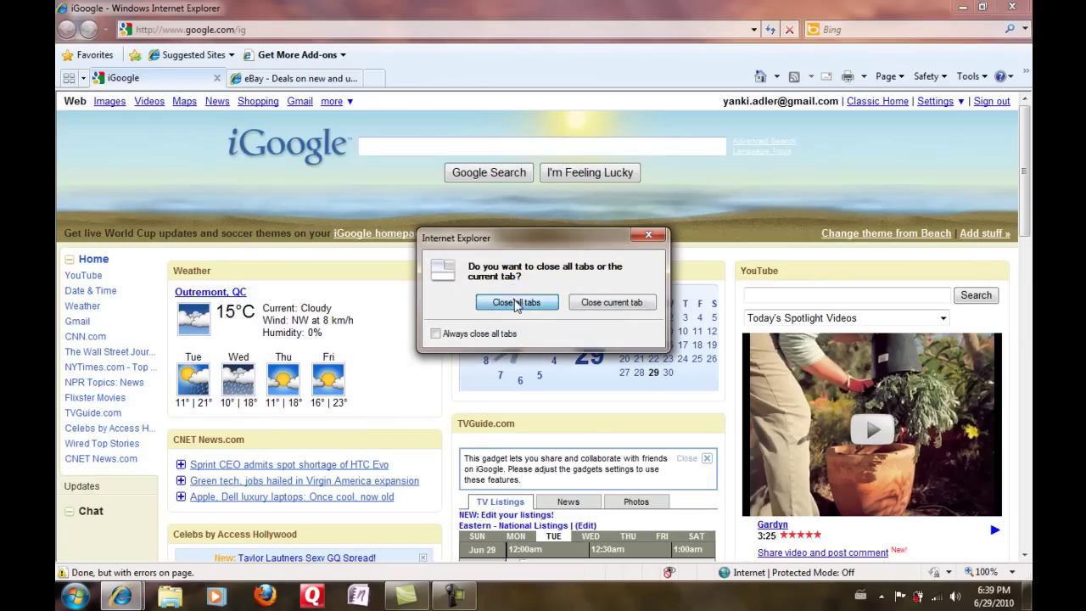